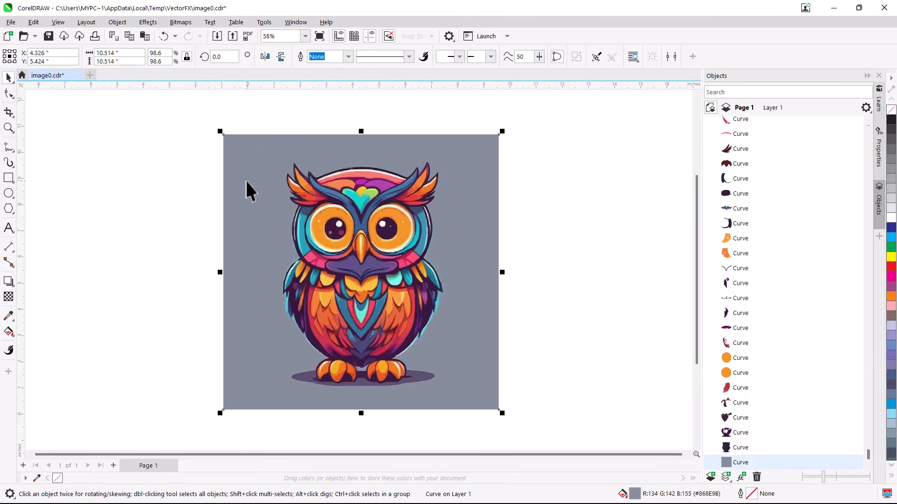
Delete the grey background and recolor both of the owl's orange eye shapes yellow
left_click(324, 245)
left_click(387, 250, "shift")
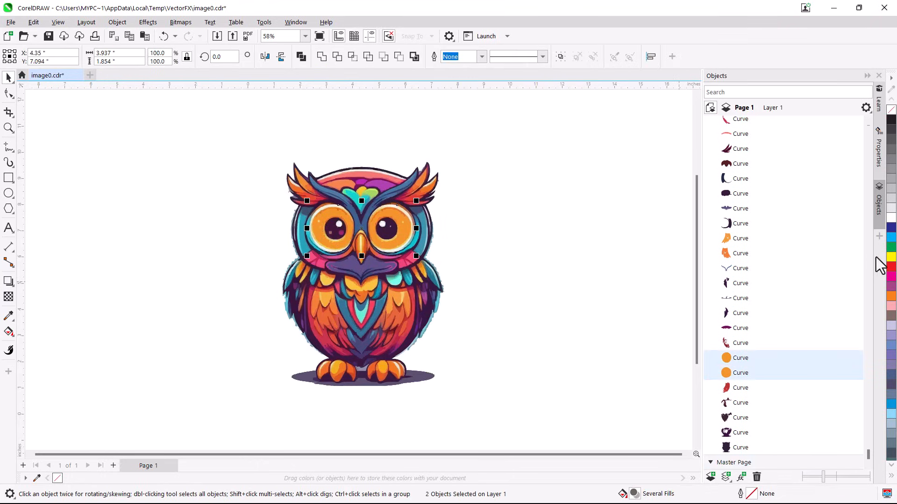
left_click(891, 256)
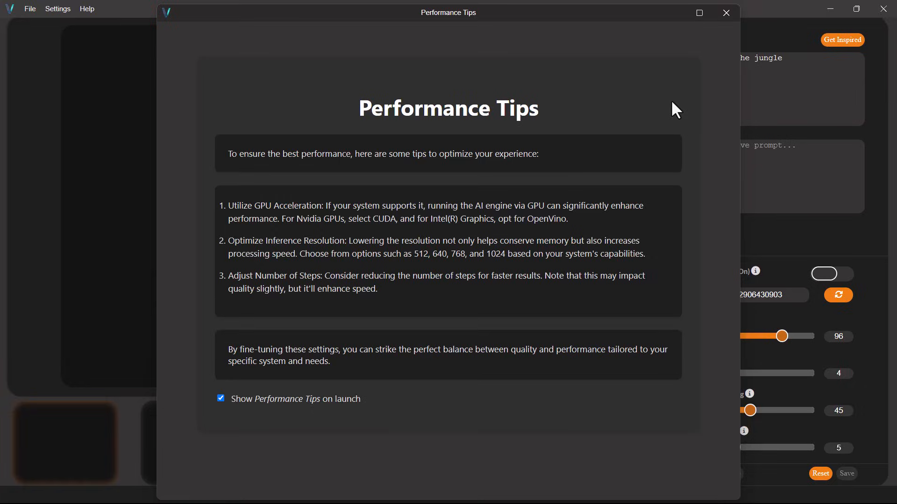
Dismiss the Performance Tips and open the AI Engine settings in Vector FX
left_click(726, 13)
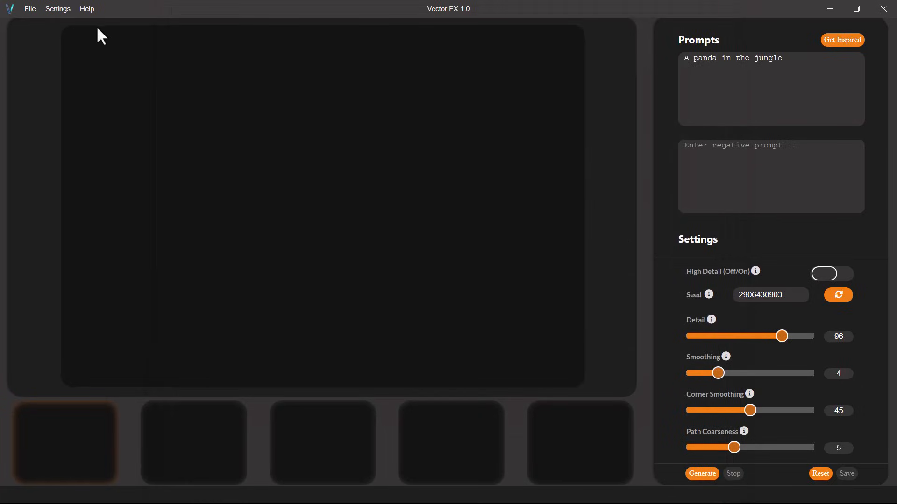
left_click(60, 10)
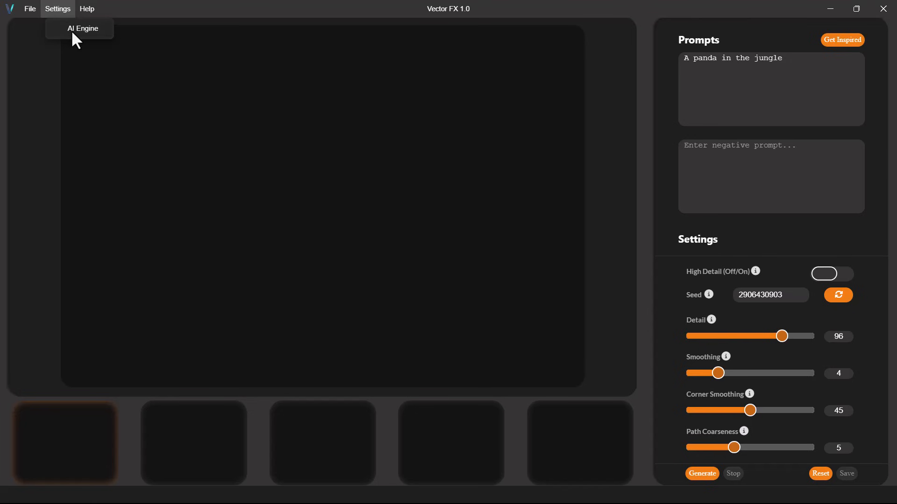
left_click(74, 33)
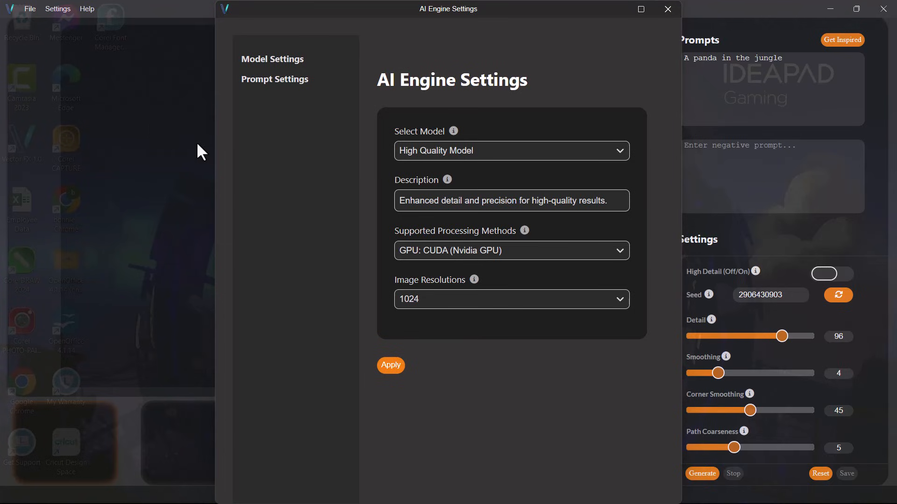
Review the available processing methods and image resolutions in the model settings
left_click(619, 251)
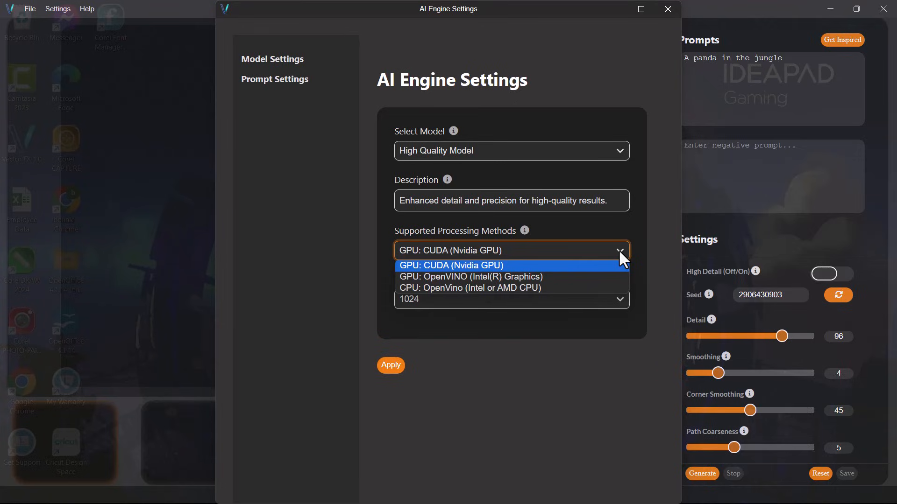
left_click(619, 252)
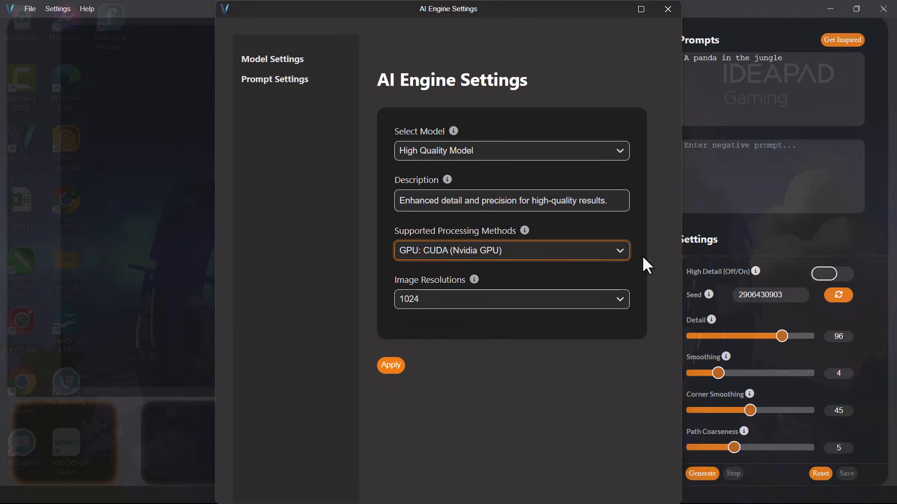
left_click(619, 301)
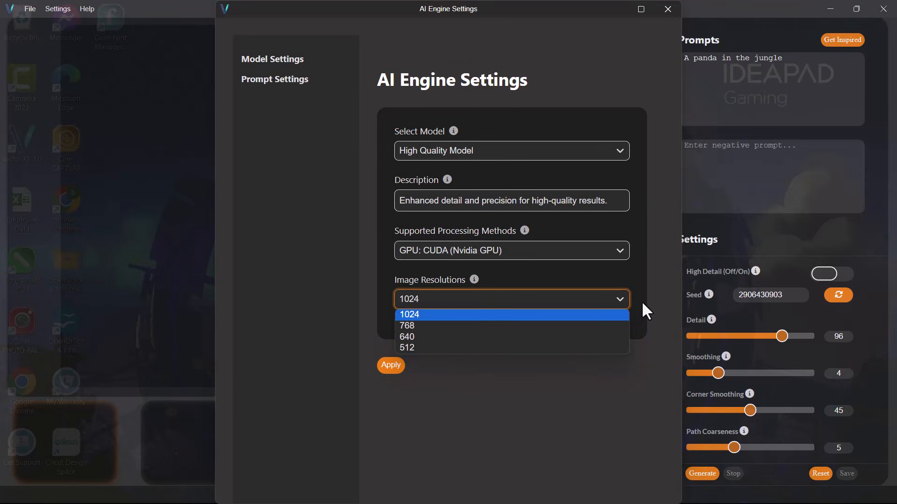
left_click(641, 301)
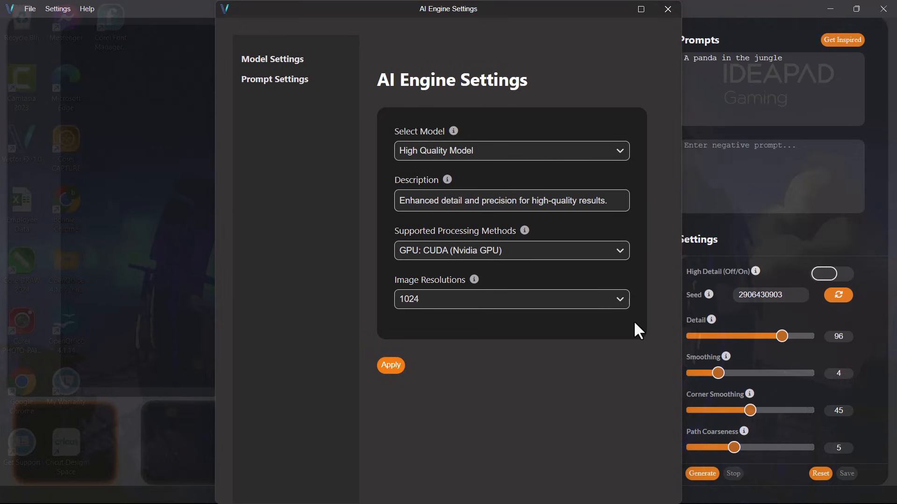
Turn off Batch Processing in the prompt settings and apply the change
left_click(292, 81)
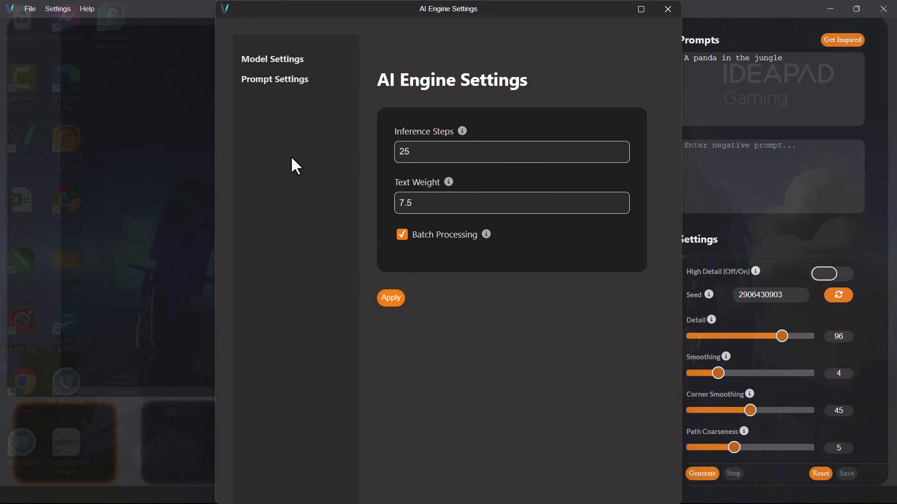
left_click(397, 234)
left_click(388, 299)
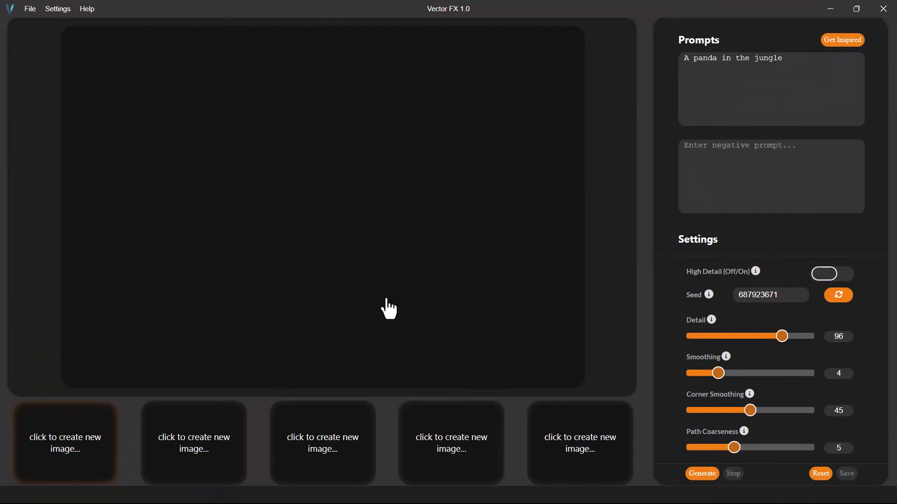
View the System Information with its GPU details, then the program's About information
left_click(89, 10)
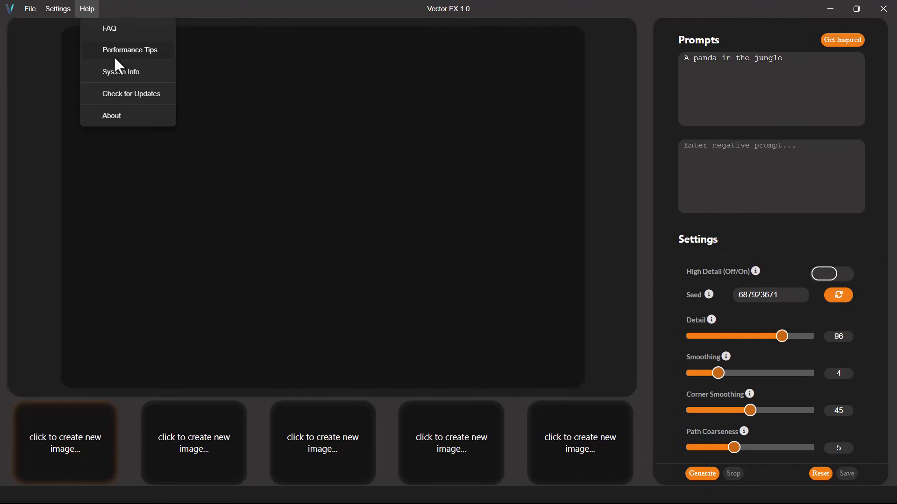
left_click(117, 73)
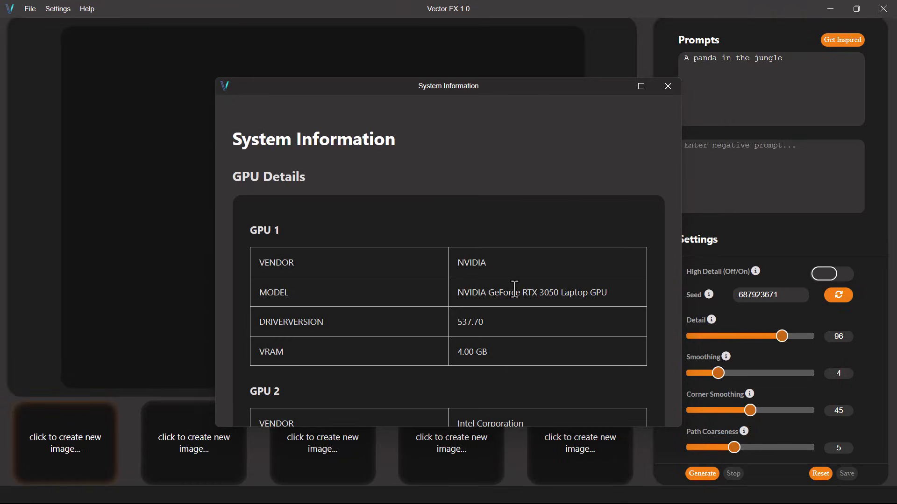
left_click(667, 86)
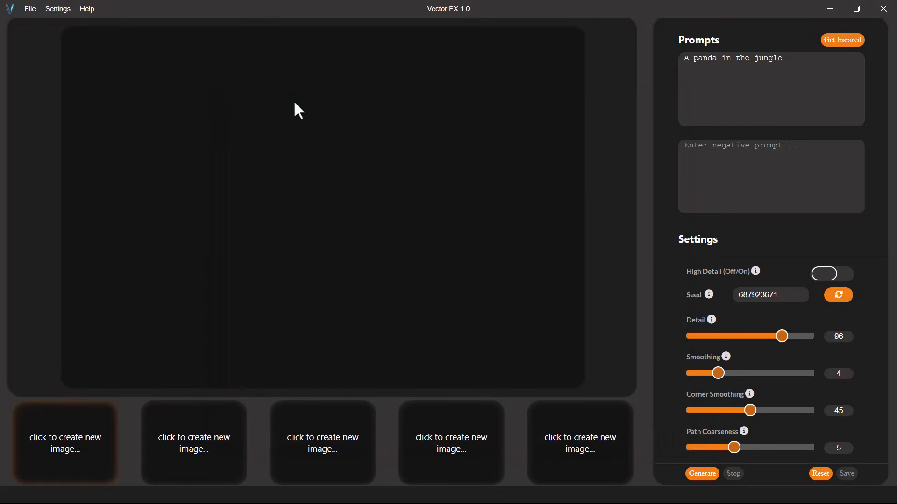
left_click(90, 7)
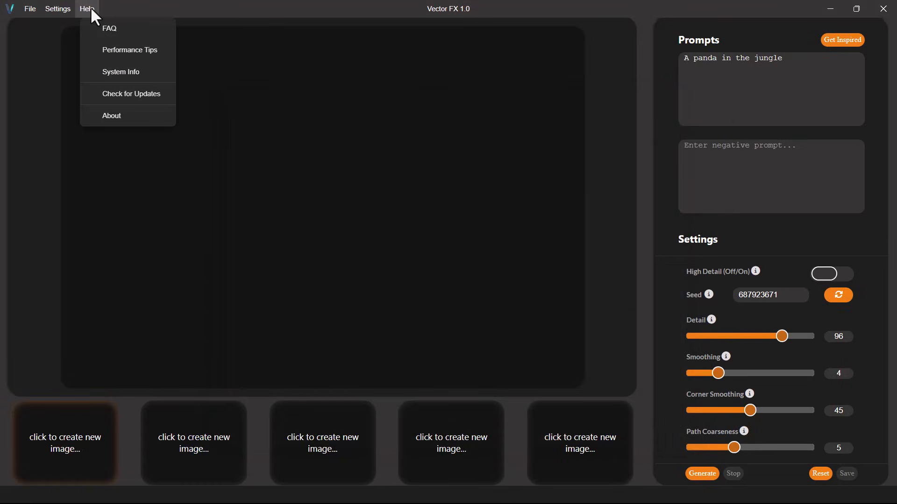
left_click(129, 117)
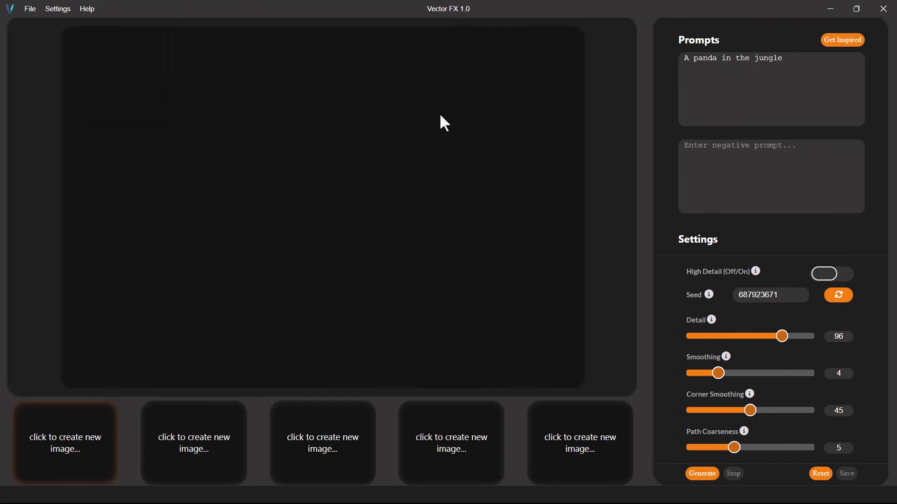
Browse the online prompt gallery for inspiration and open the floral skull image
left_click(830, 41)
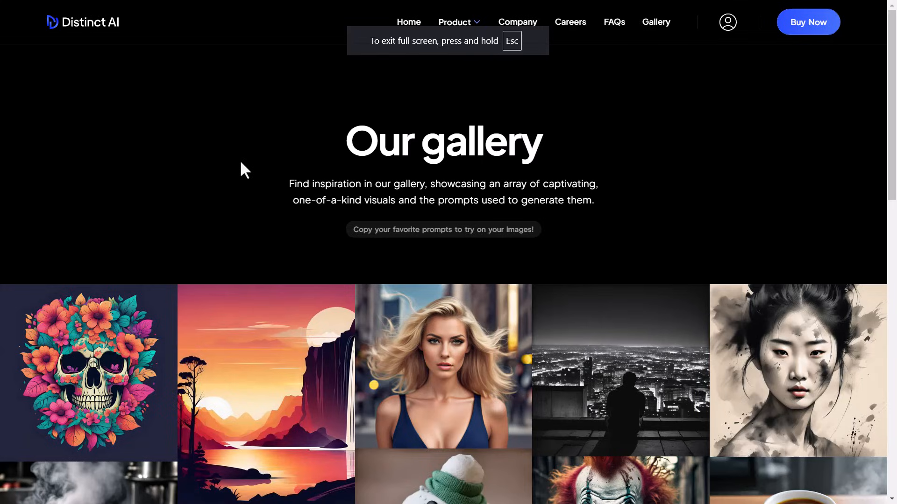
left_click(148, 335)
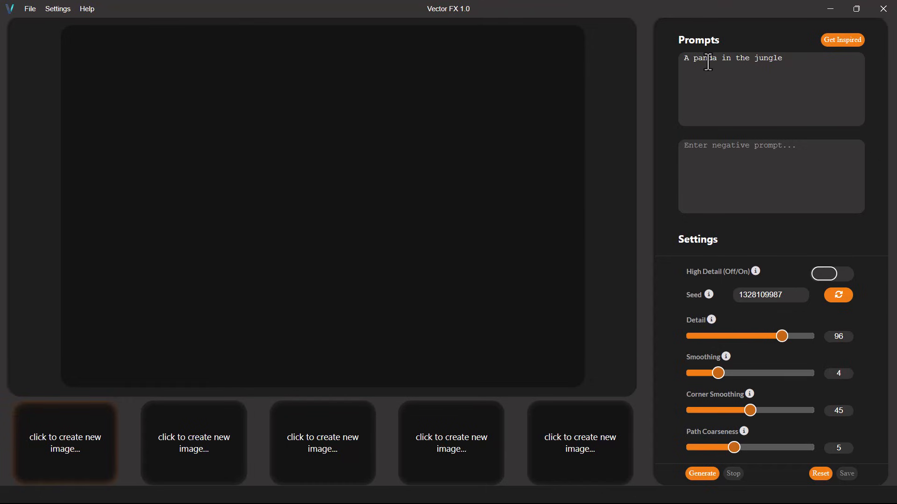
Generate an image in the first slot from the prompt "cute colorful cartoon owl"
type("cute colorful")
key("Tab")
left_click(88, 442)
left_click(703, 474)
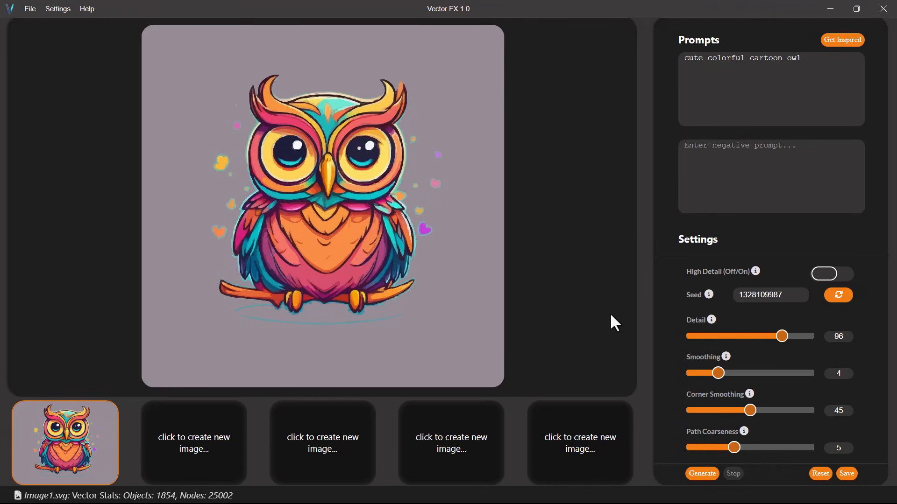
Randomize the seed and regenerate the owl image with it
left_click(838, 295)
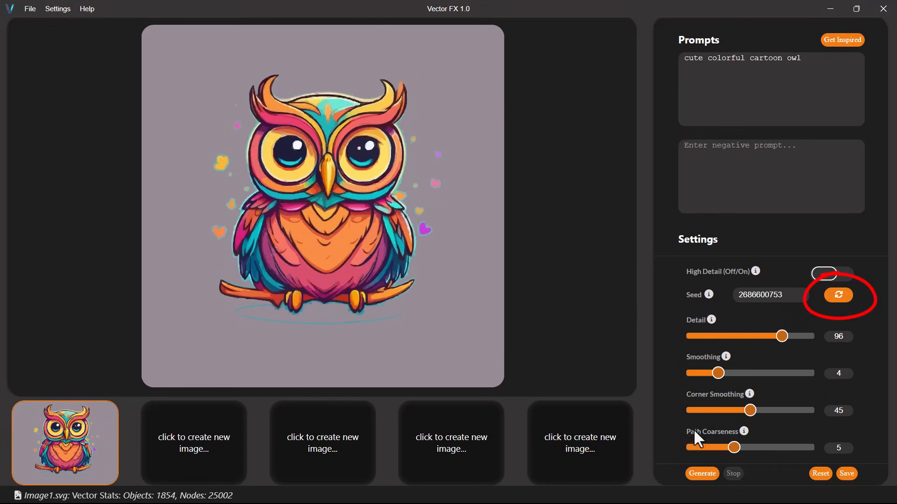
left_click(712, 474)
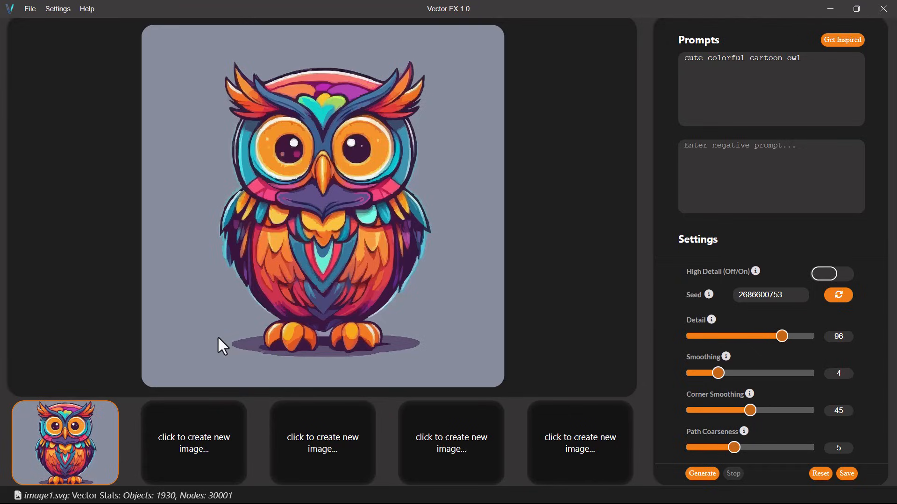
Generate an image in the second slot from the prompt "cute colorful cartoon parrot"
left_click(204, 421)
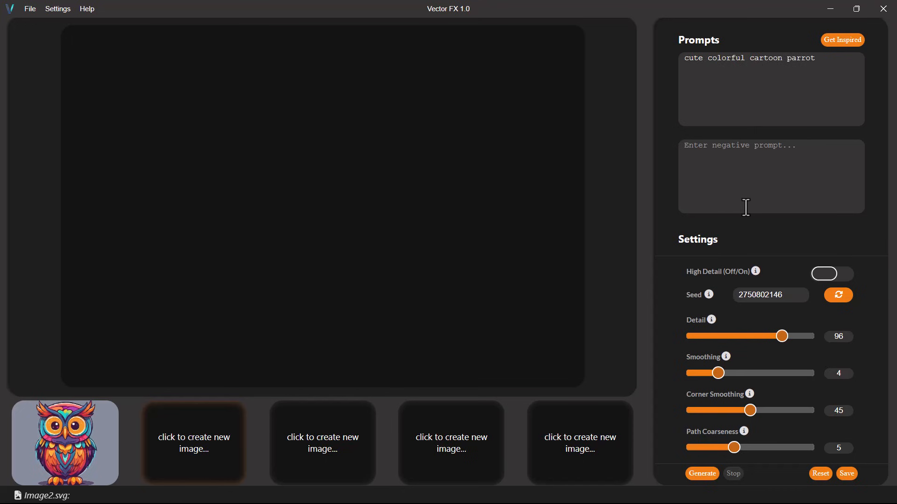
left_click(702, 473)
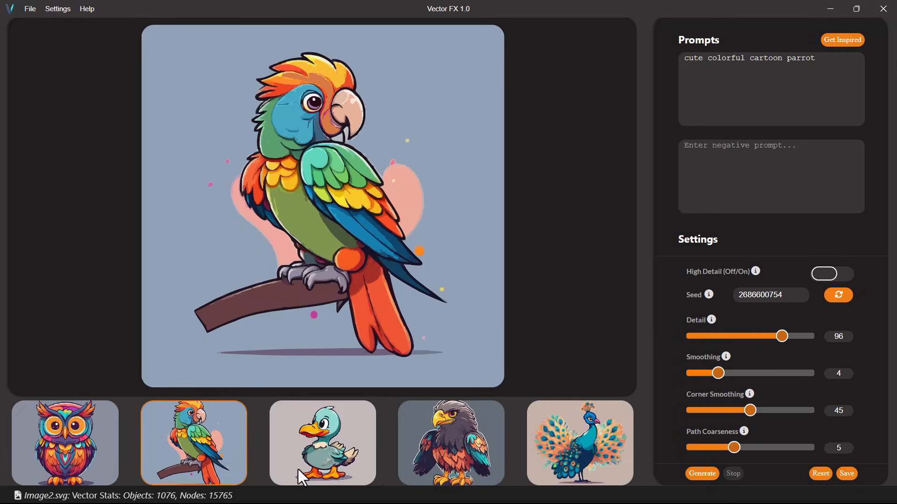
View the generated duck, eagle and peacock images one after another
left_click(299, 470)
left_click(449, 447)
left_click(582, 449)
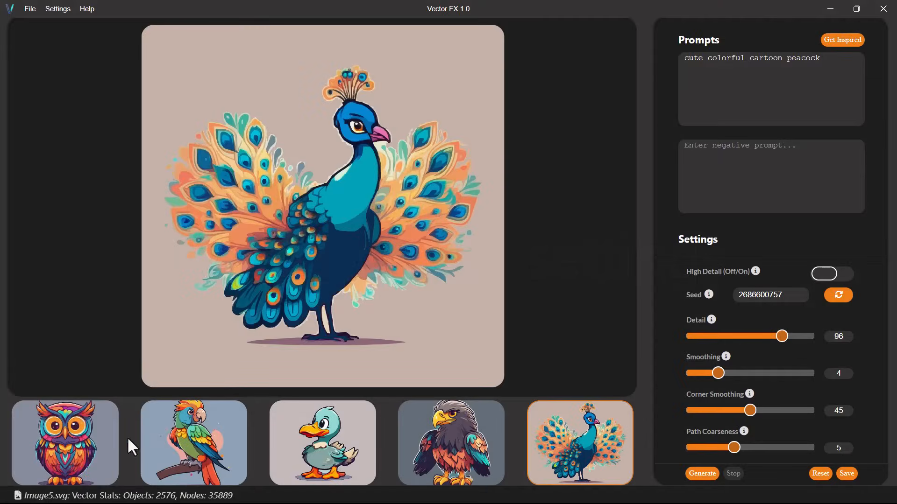
Reduce the Detail setting of the owl image to 43
left_click(93, 441)
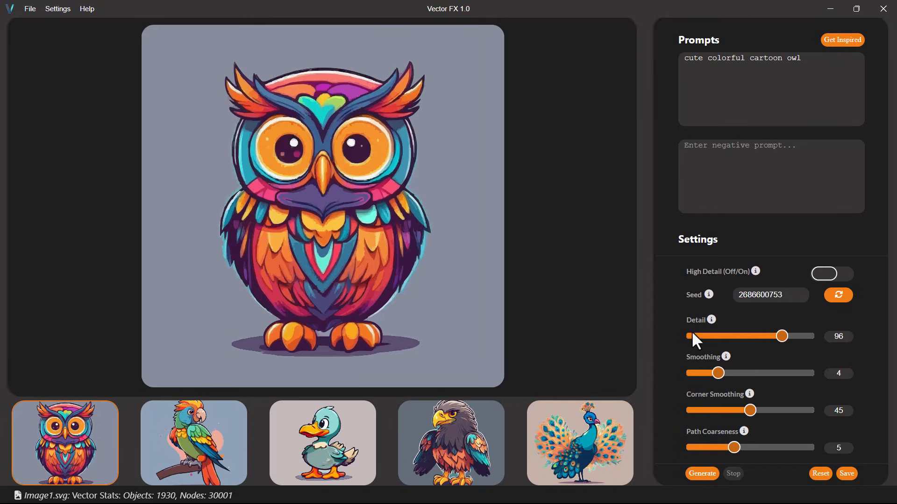
left_click(712, 336)
left_click(729, 337)
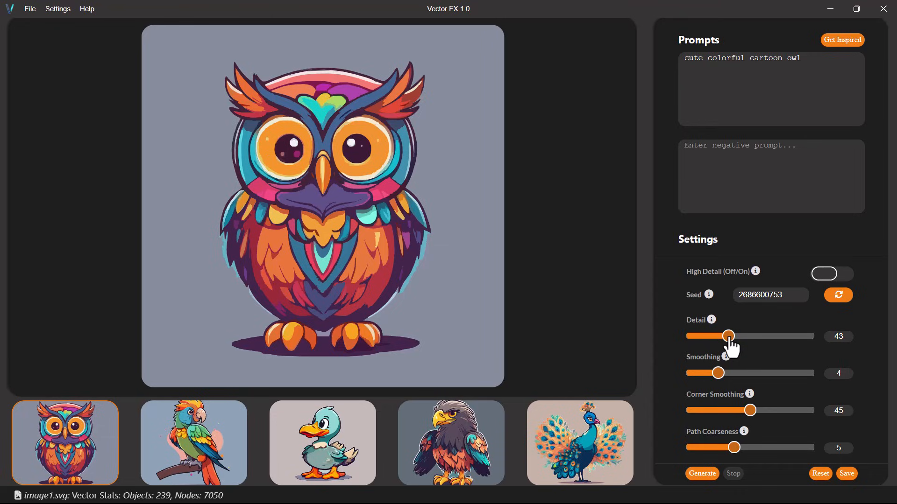
Set the owl image's Smoothing to 15, Corner Smoothing to 84 and Path Coarseness to 9.5
left_click(805, 373)
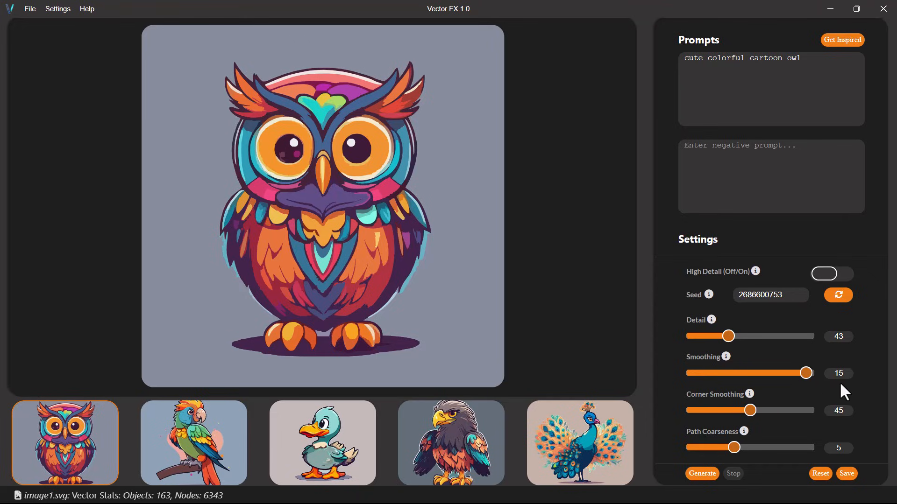
left_click(805, 411)
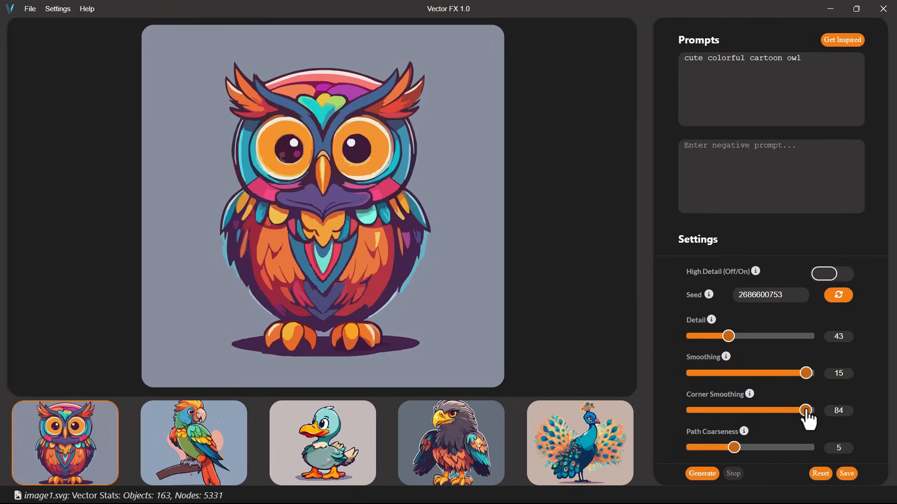
left_click(807, 449)
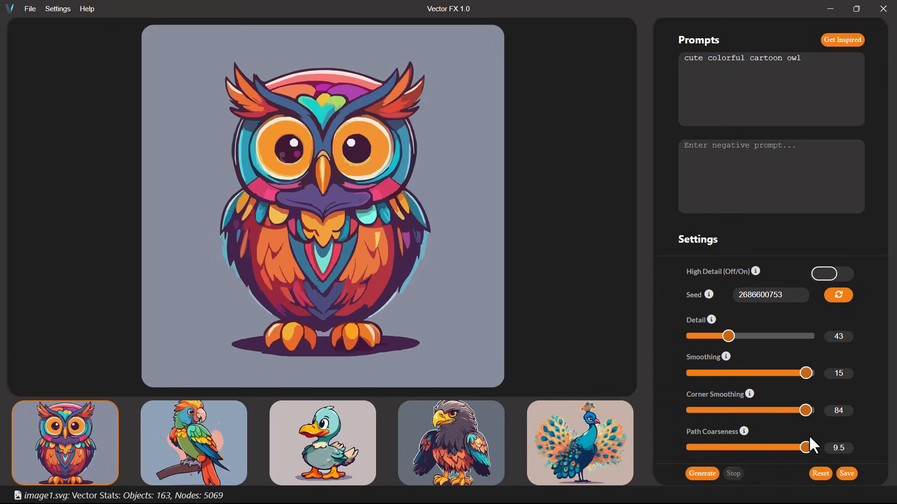
Send the owl vector to CorelDRAW and show the document's object list there
left_click(30, 13)
left_click(69, 55)
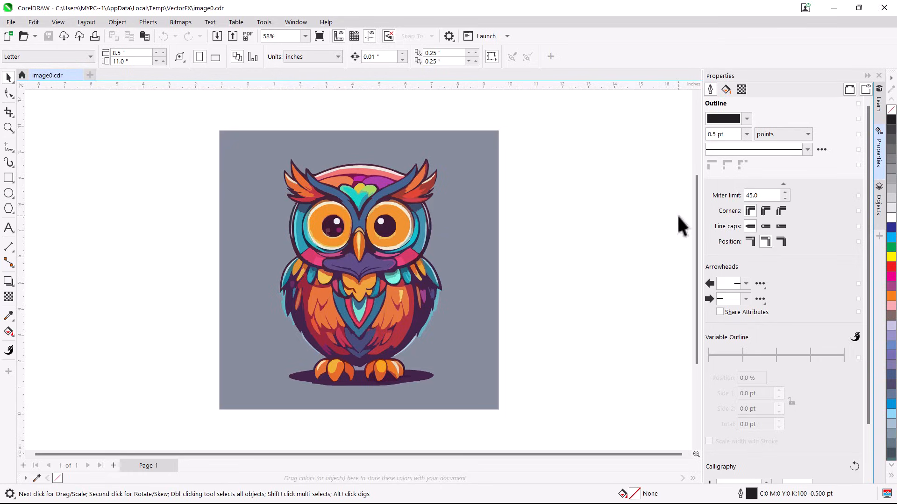
left_click(878, 199)
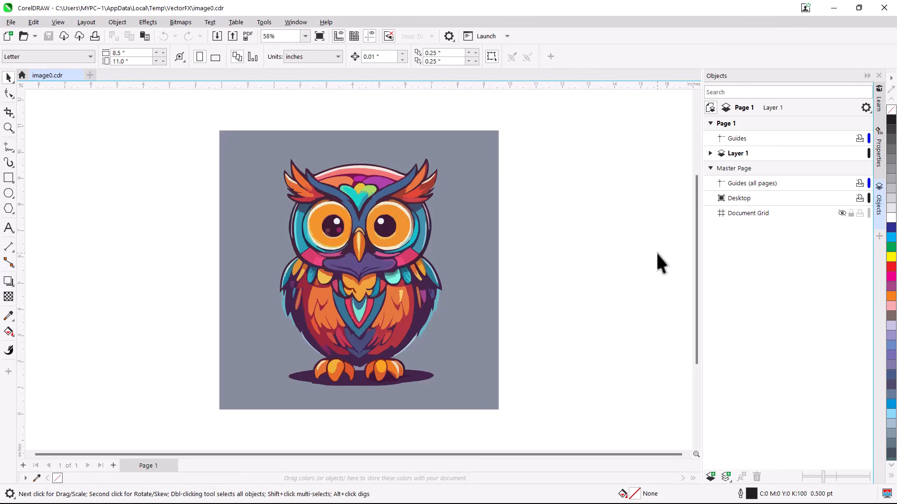
Select all of the owl artwork and scale it proportionally to about 10.55 inches square
key("ctrl+a")
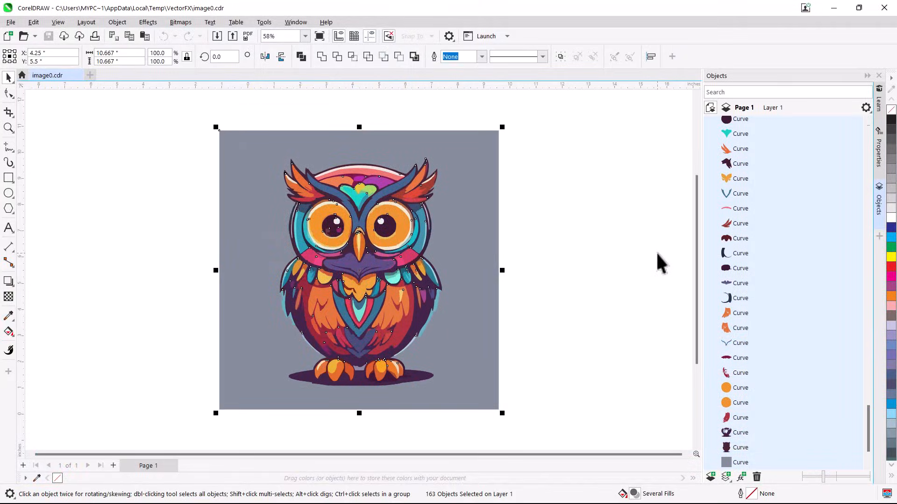
left_click_drag(215, 127, 169, 128)
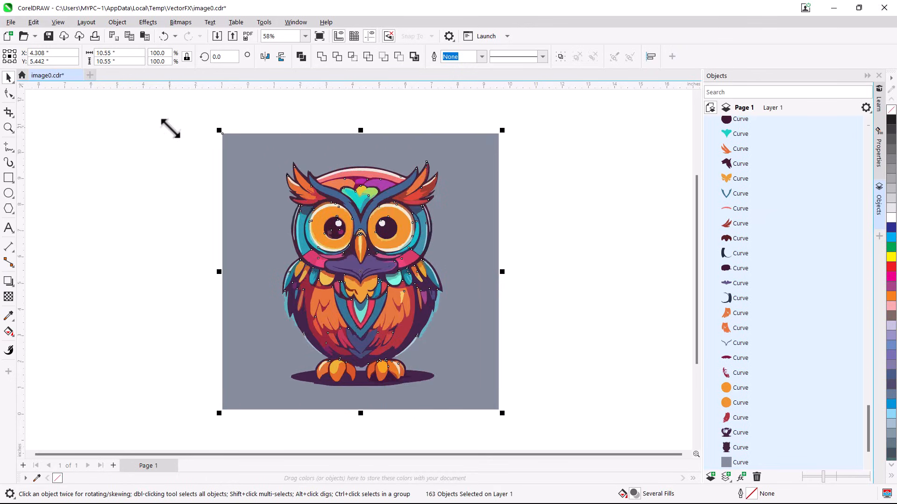
left_click(171, 126)
Delete the grey background square behind the owl
left_click(248, 200)
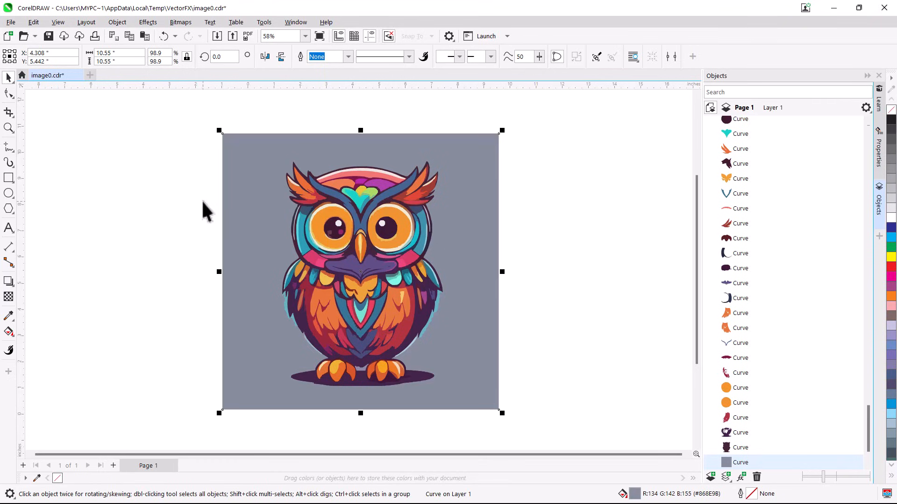
key("Delete")
Recolor both of the owl's orange eye circles yellow
left_click(317, 223)
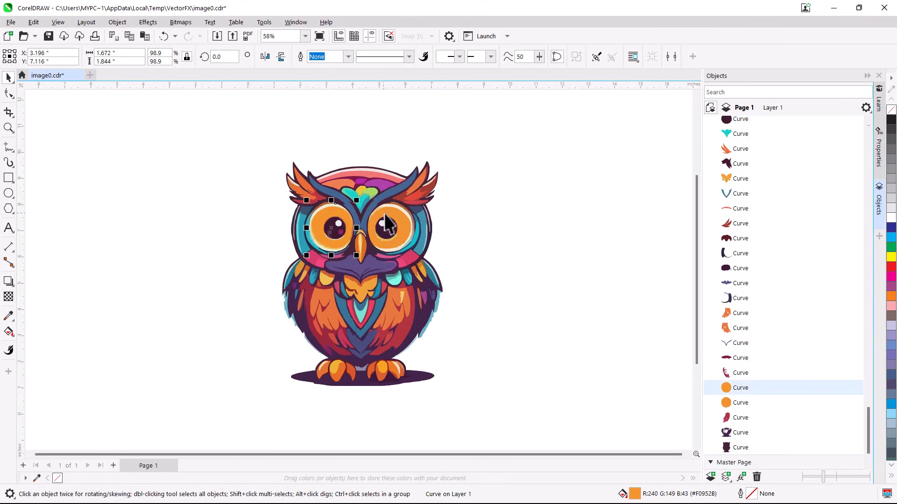
left_click(380, 214, "shift")
left_click(891, 257)
Select all of the owl artwork and activate the Shape tool for node editing
scroll(763, 260, "up", 1)
left_click_drag(220, 148, 452, 405)
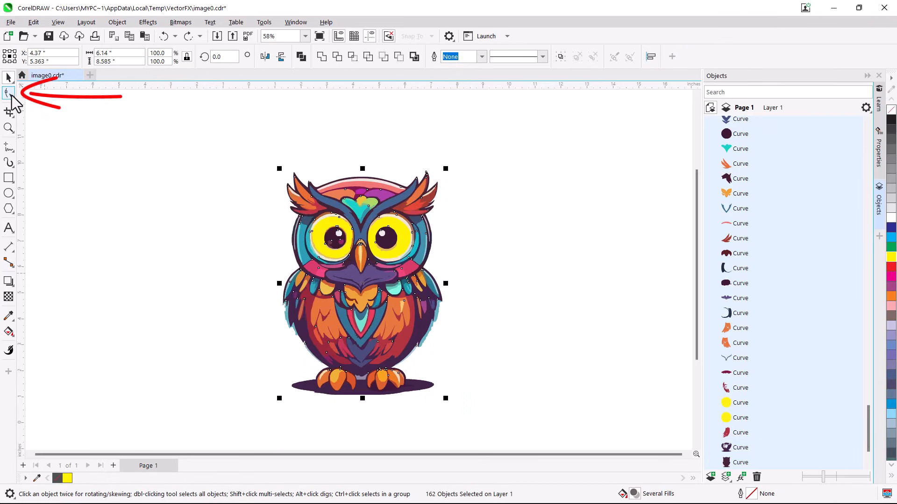
left_click(8, 95)
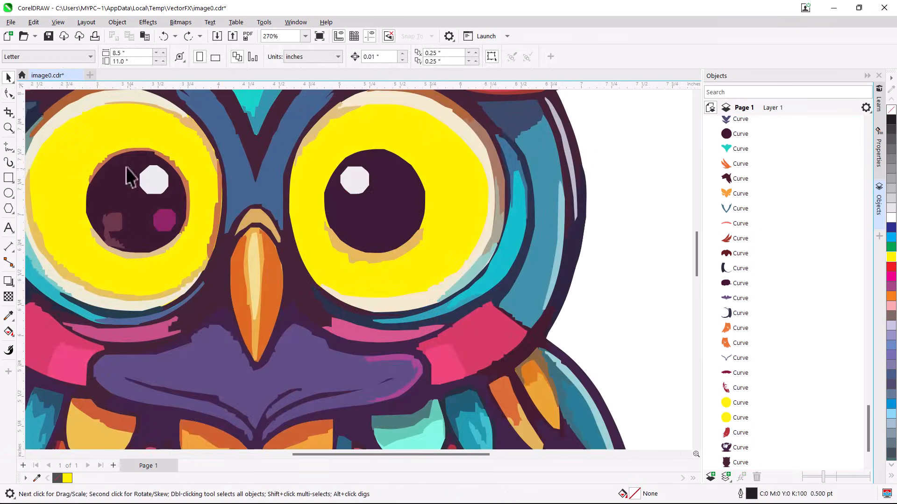
Simplify the tan shading beneath the owl's right-hand pupil by removing excess nodes along its edge with the Shape tool
key("F10")
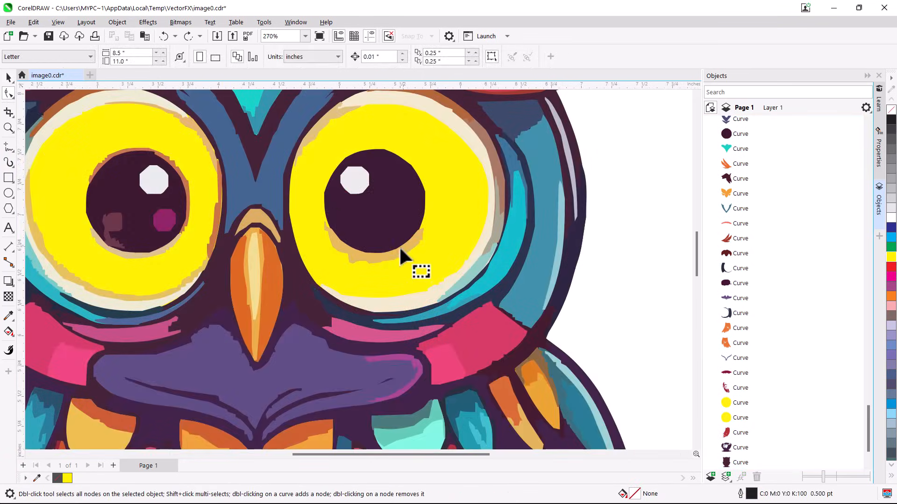
left_click(351, 259)
double_click(336, 249)
double_click(366, 264)
double_click(342, 254)
double_click(382, 265)
double_click(394, 260)
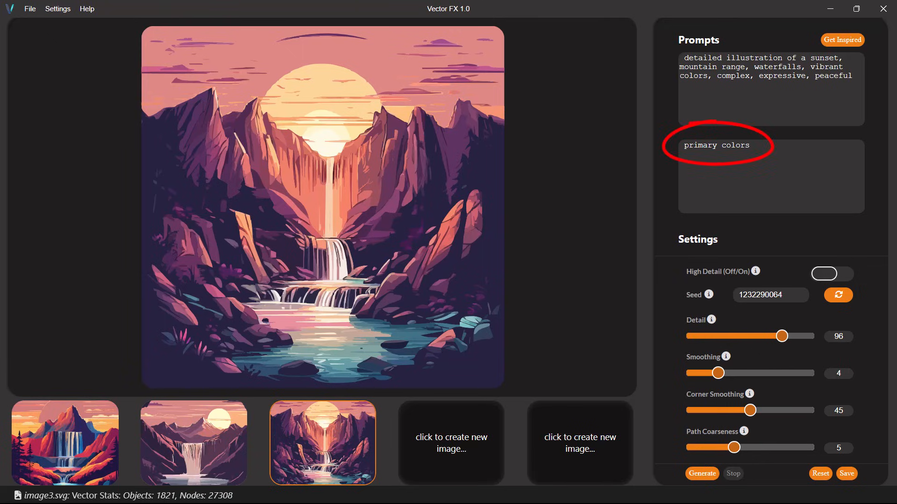
In Vector FX, turn on High Detail and generate the sunset mountain and waterfall illustration
left_click(840, 274)
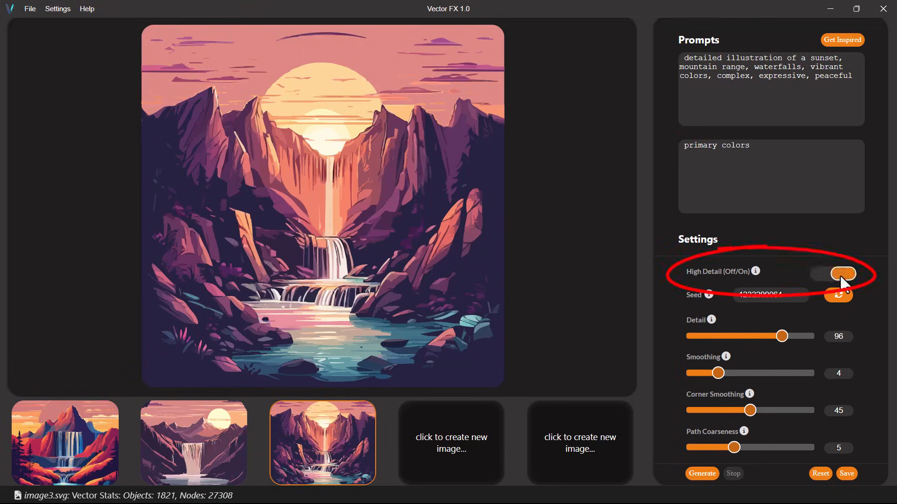
left_click(709, 478)
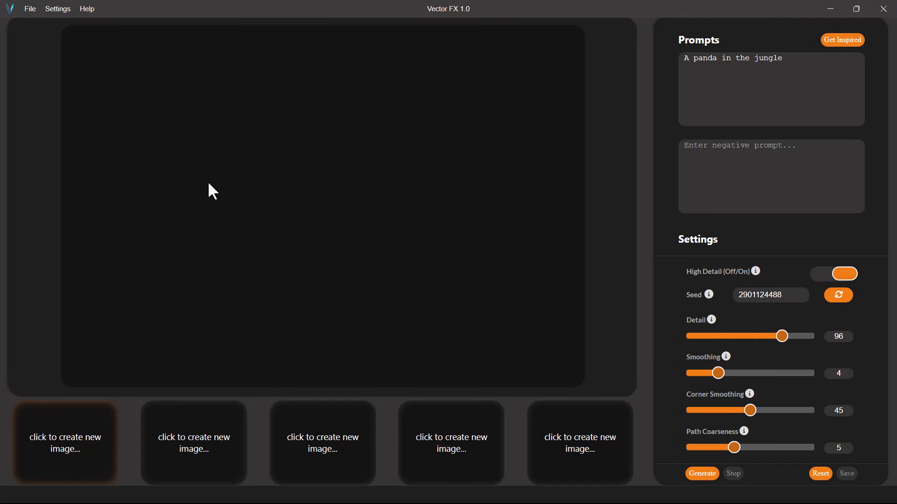
Enable Batch Processing in the AI Engine Settings and apply the change
left_click(59, 12)
left_click(77, 28)
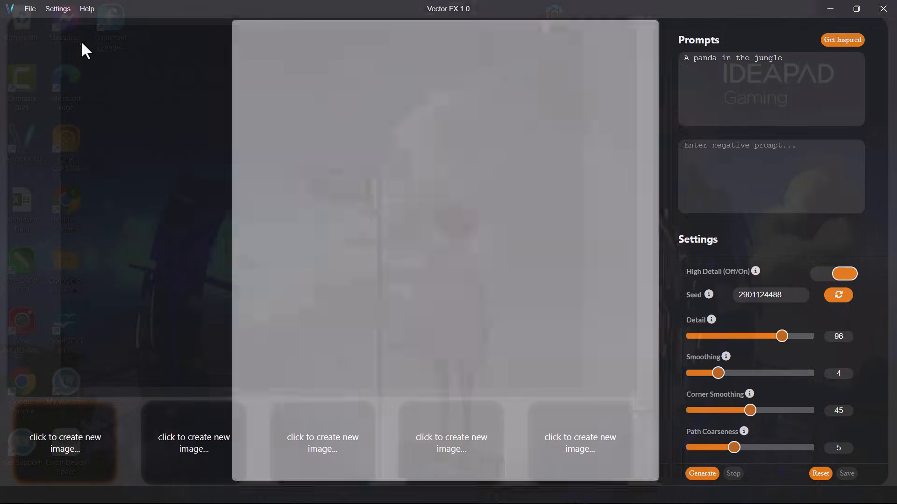
left_click(249, 81)
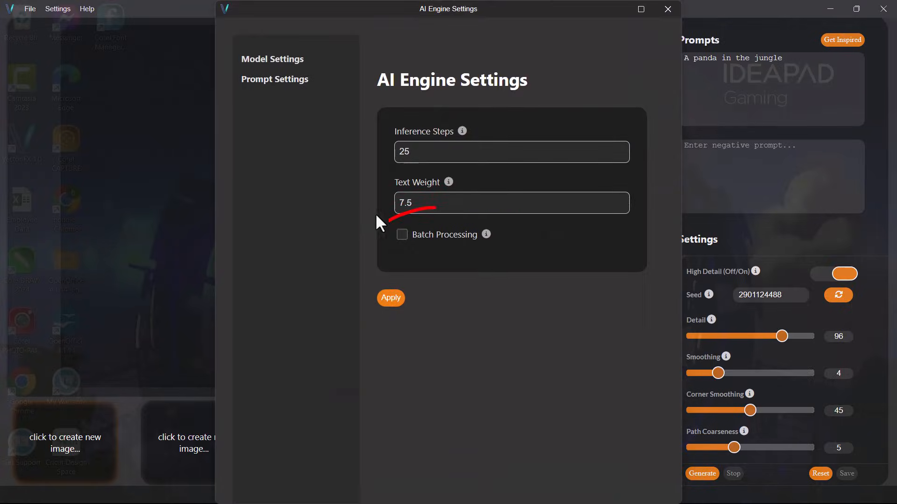
left_click(402, 235)
left_click(395, 300)
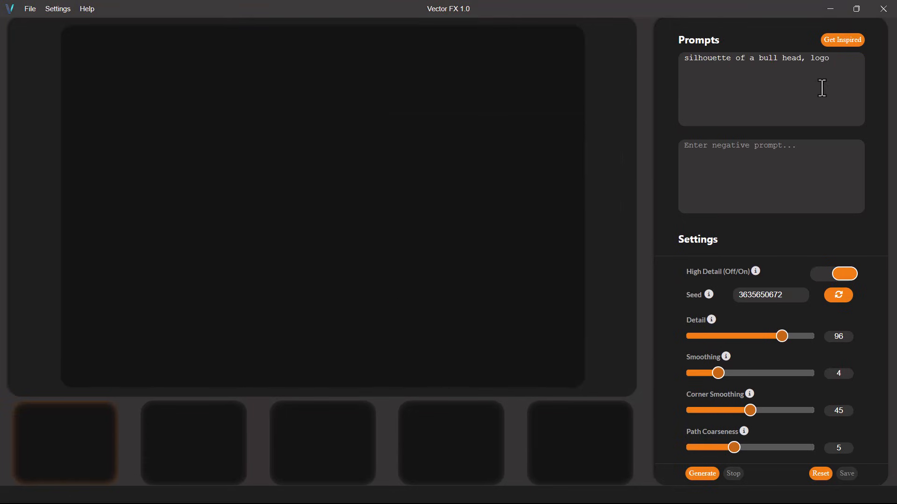
Turn off High Detail and generate the bull head silhouette logo batch, stopping it during the fourth image
left_click(820, 276)
left_click(708, 475)
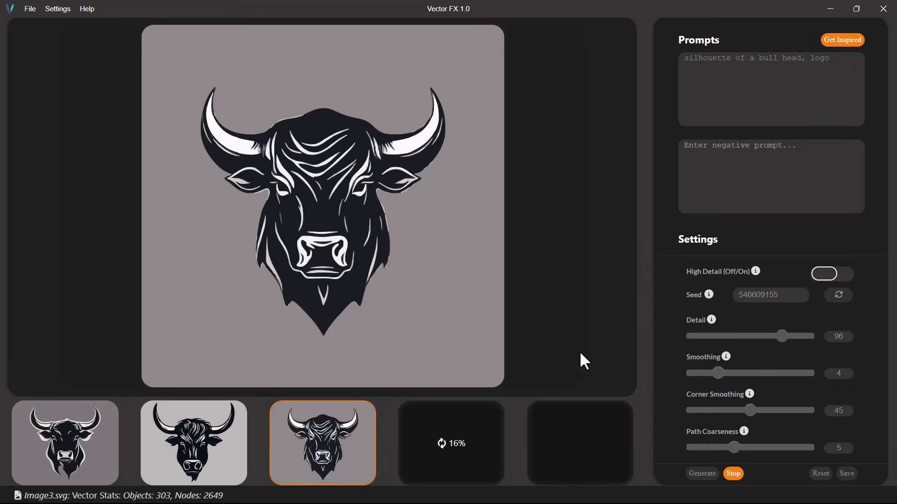
left_click(733, 473)
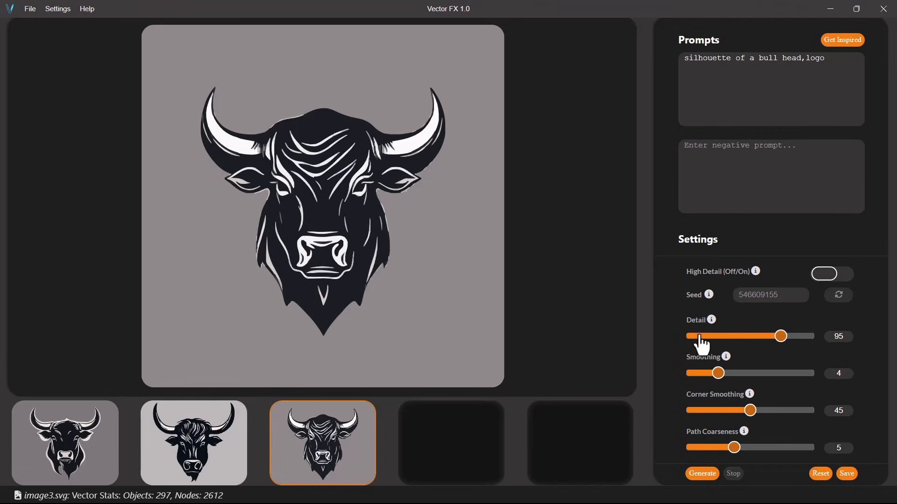
Lower the Detail setting of the third bull head image
left_click(723, 336)
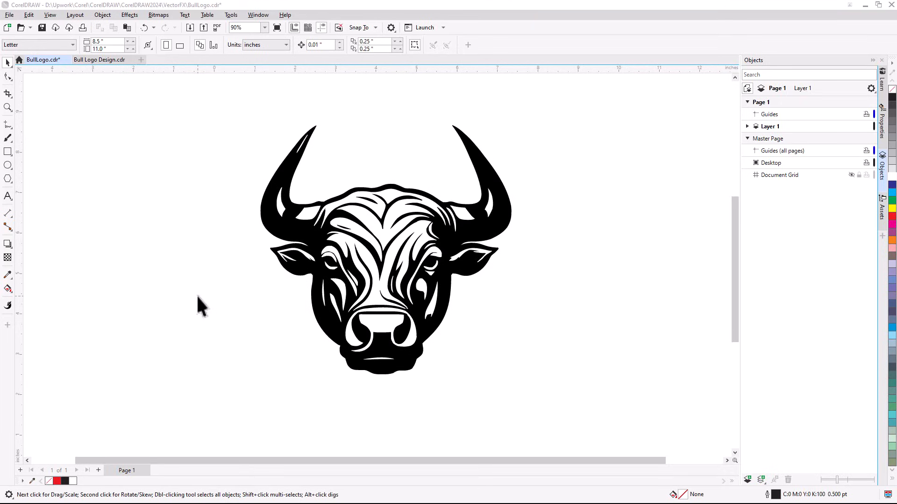
In CorelDRAW, draw an ellipse about 6.94 by 5.8 inches over the bull's head, filled red with no outline
left_click(8, 165)
left_click_drag(253, 173, 535, 407)
left_click(892, 217)
left_click(402, 44)
left_click(384, 60)
Send the red ellipse behind the bull's head and center it on the page
right_click(519, 249)
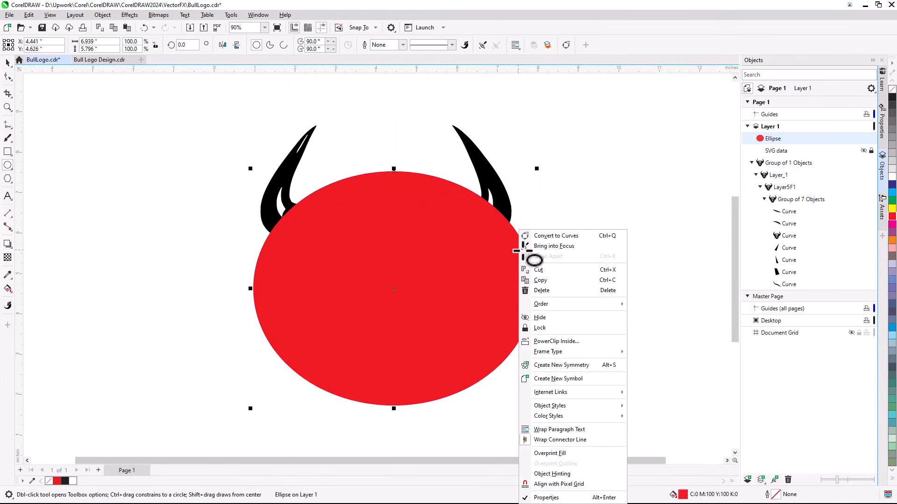
mouse_move(560, 303)
left_click(642, 314)
key("p")
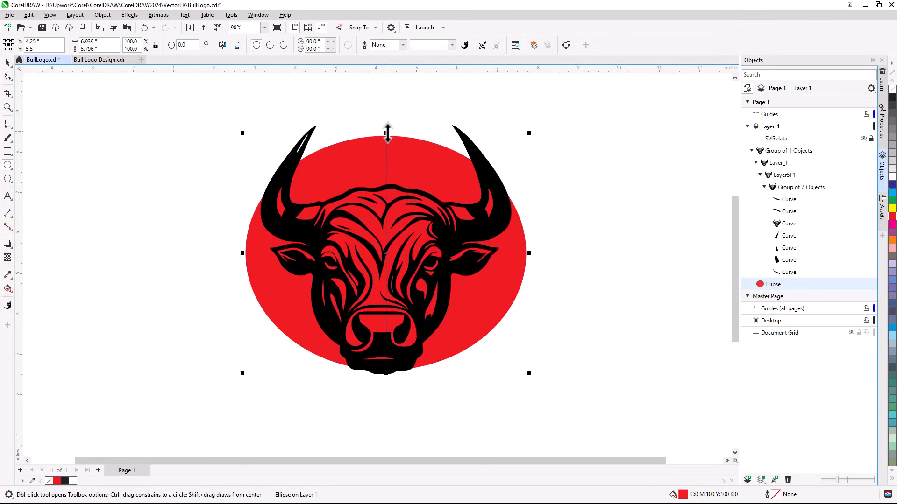
Lower the red ellipse's upper and lower edges, making it about 6.32 inches high
left_click_drag(386, 133, 385, 155)
left_click_drag(385, 372, 385, 417)
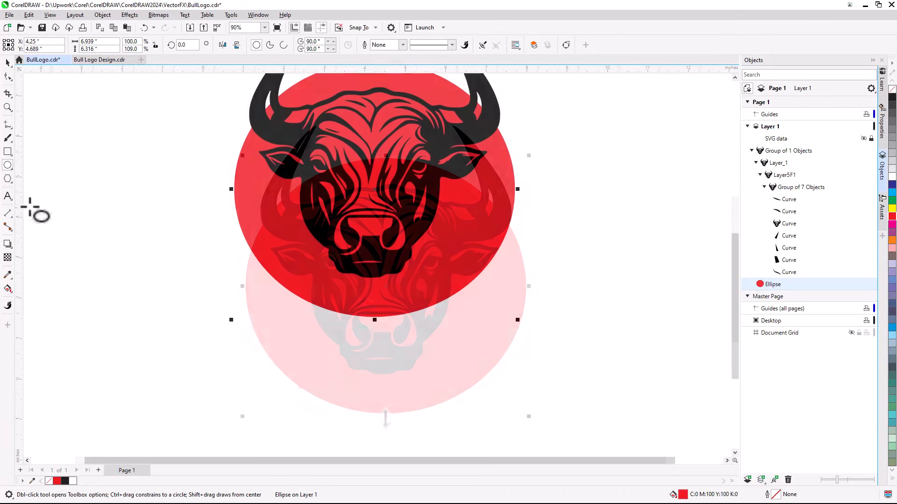
Add the text "Bull" below the ellipse in a heavy condensed font at 290 pt
left_click(8, 196)
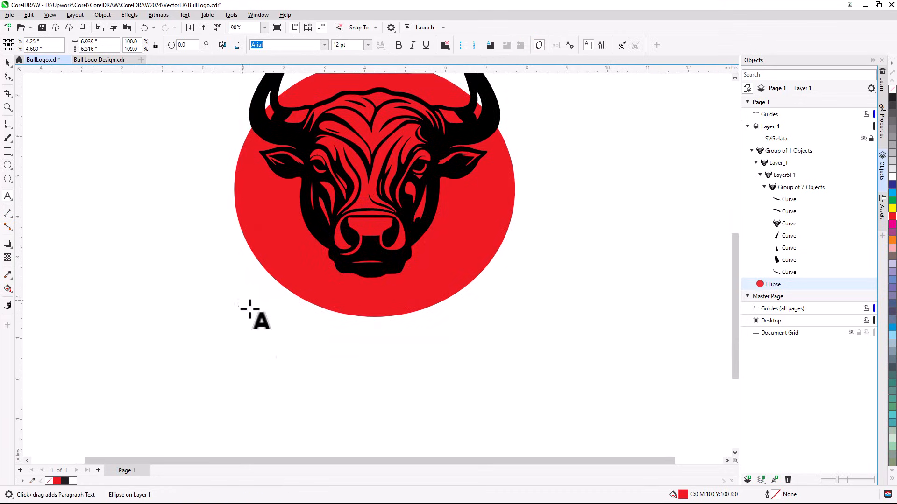
left_click(267, 354)
type("Bull")
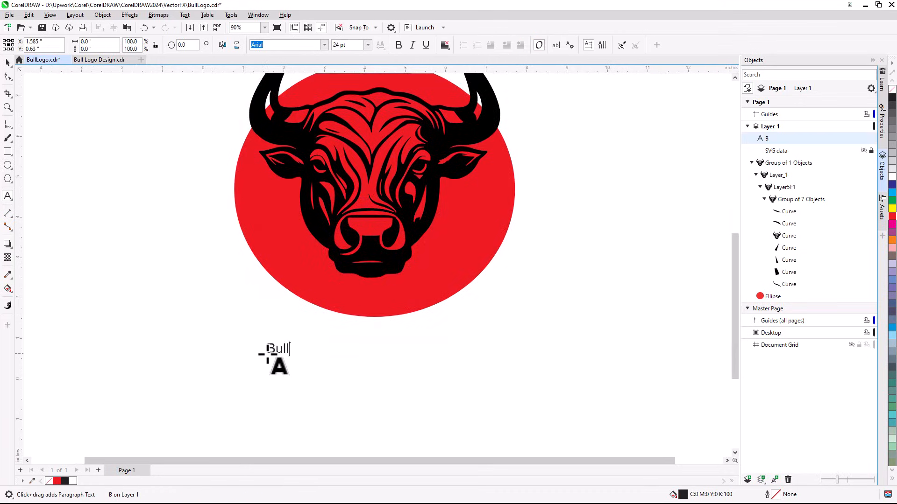
key("ctrl+a")
left_click(323, 45)
left_click(367, 45)
left_click_drag(357, 45, 326, 46)
type("290")
key("Return")
Move the "Bull" text beneath the bull's head so it overlaps the ellipse's lower edge
left_click(8, 64)
left_click_drag(406, 296, 376, 356)
left_click(128, 269)
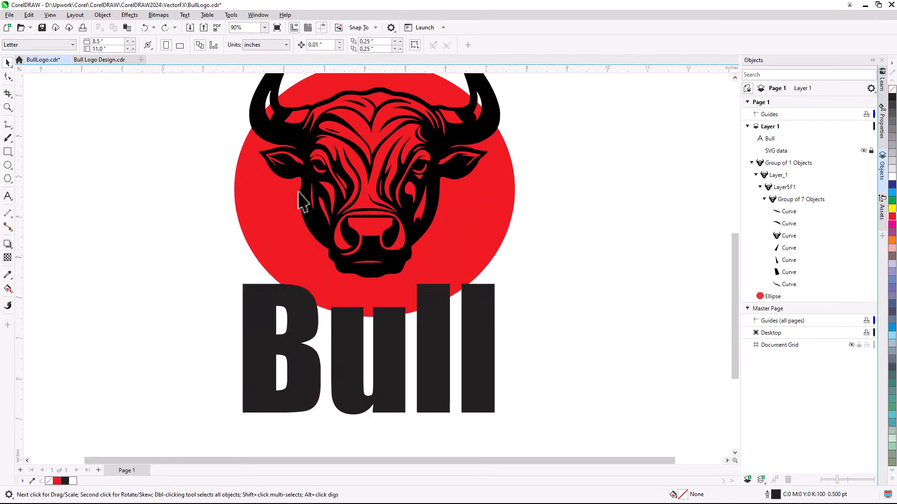
Draw a black-filled rectangle about 6.2 by 1.3 inches directly below the "Bull" text, matching the word's width
scroll(454, 365, "down", 2)
left_click(7, 151)
mouse_move(266, 309)
left_mouse_down()
mouse_move(453, 330)
mouse_move(485, 355)
left_mouse_up()
left_click(892, 97)
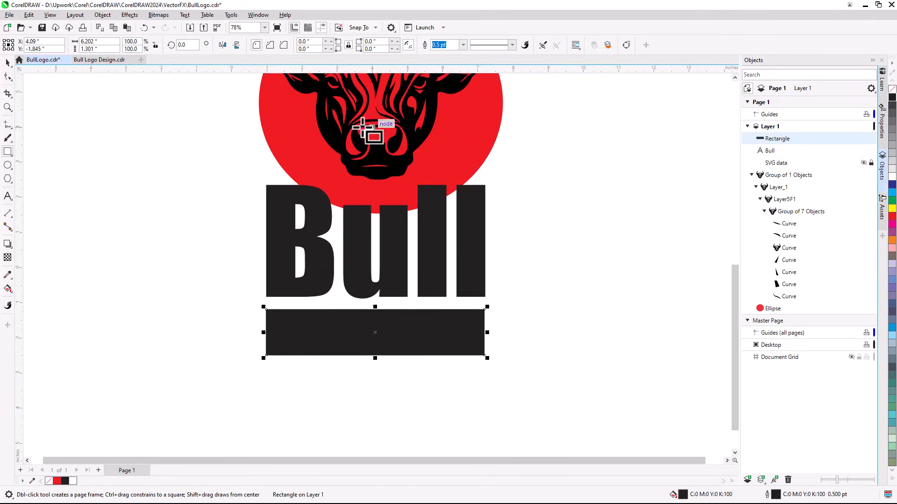
Add the text "ENERGY DRINK" beside the logo in bold 48 pt Arial
left_click(7, 196)
left_click(132, 290)
type("ENERGY DRINK")
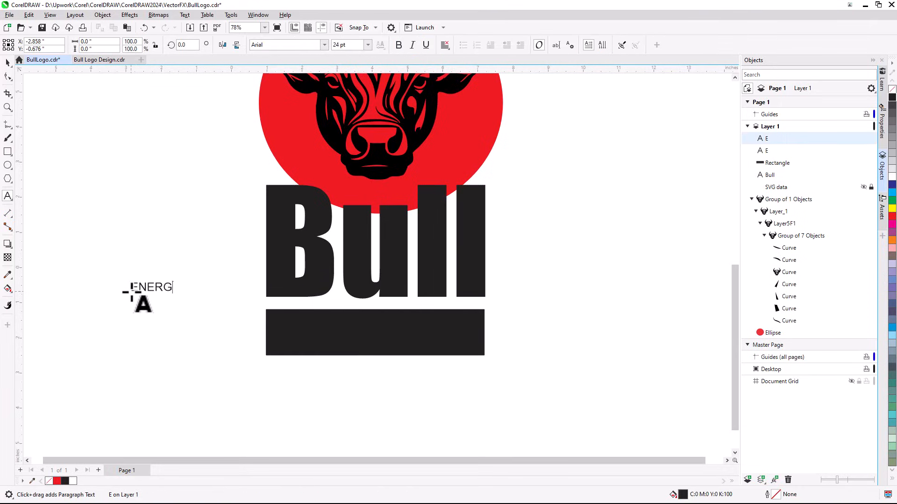
key("ctrl+a")
left_click(368, 44)
left_click(353, 176)
left_click(399, 45)
Place the "ENERGY DRINK" text in the middle of the black rectangle and color it white
left_click(8, 62)
left_click_drag(312, 323, 354, 330)
double_click(406, 334)
key("ctrl+a")
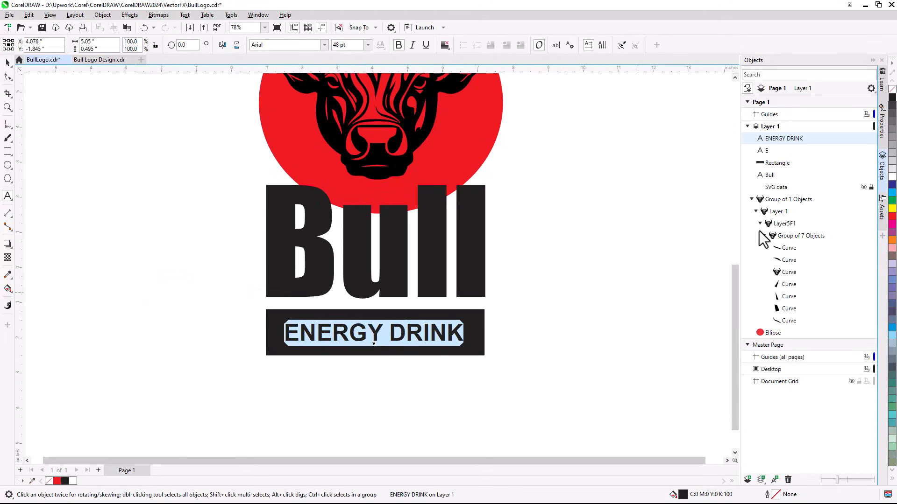
left_click(892, 177)
left_click(610, 279)
Add the text "500ML" below the black rectangle in bold 34 pt Arial
left_click(304, 381)
type("500ML")
key("ctrl+a")
left_click(350, 46)
type("34")
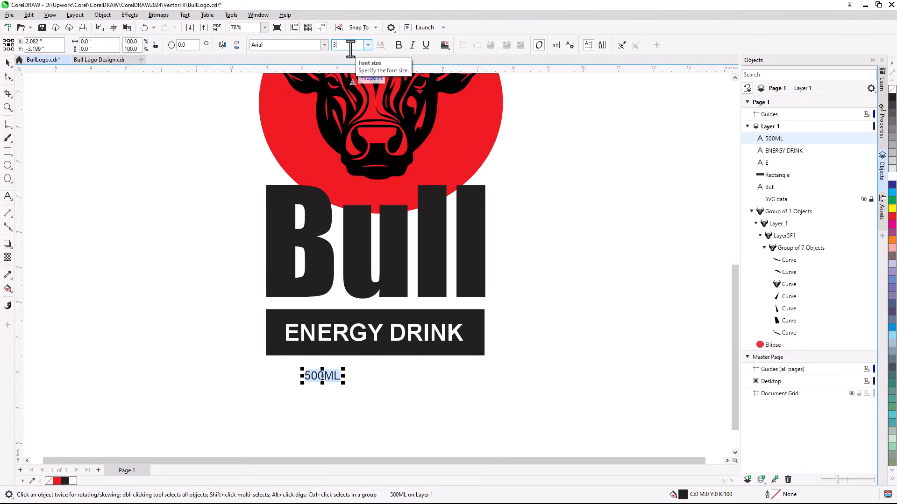
left_click(398, 45)
Center the "500ML" text just under the black rectangle and fit the whole logo in view
left_click(7, 63)
left_click_drag(332, 373, 370, 367)
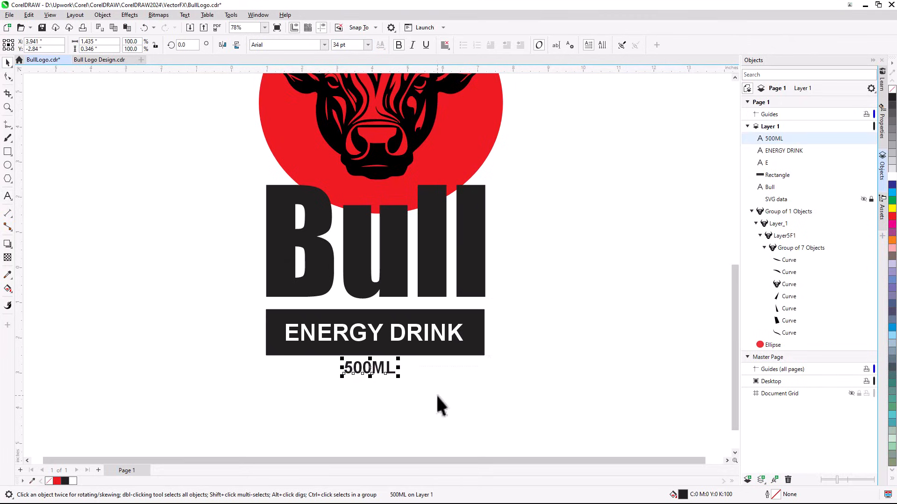
left_click(436, 394)
key("F4")
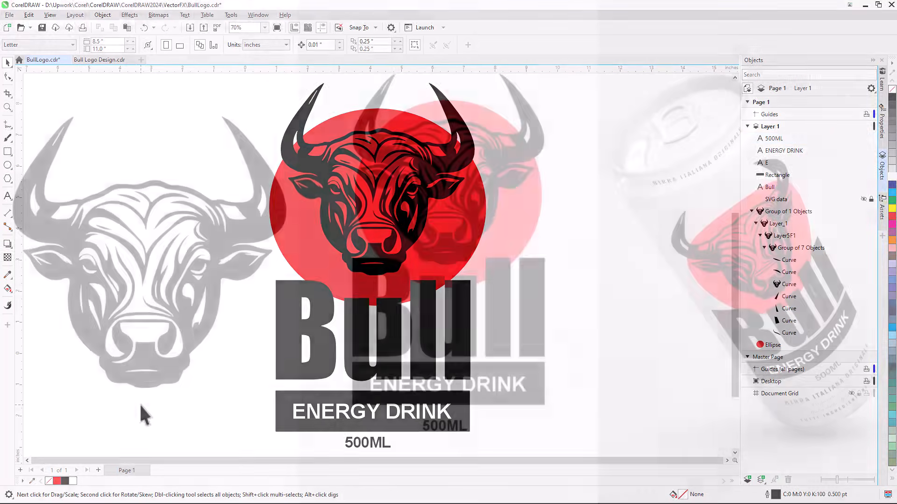